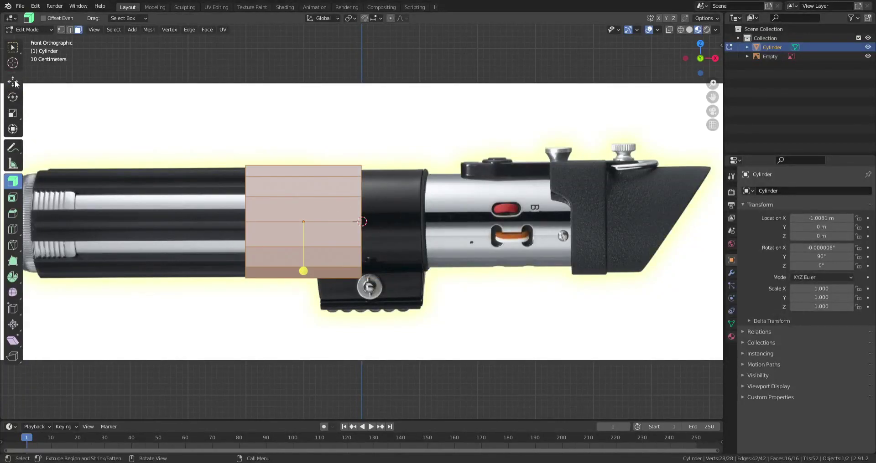
- Rotate the selected cylinder geometry about the X axis and orbit to see it in perspective
click(13, 97)
drag(304, 214, 303, 197)
scroll(286, 228, down, 3)
middle_drag(285, 228, 270, 192)
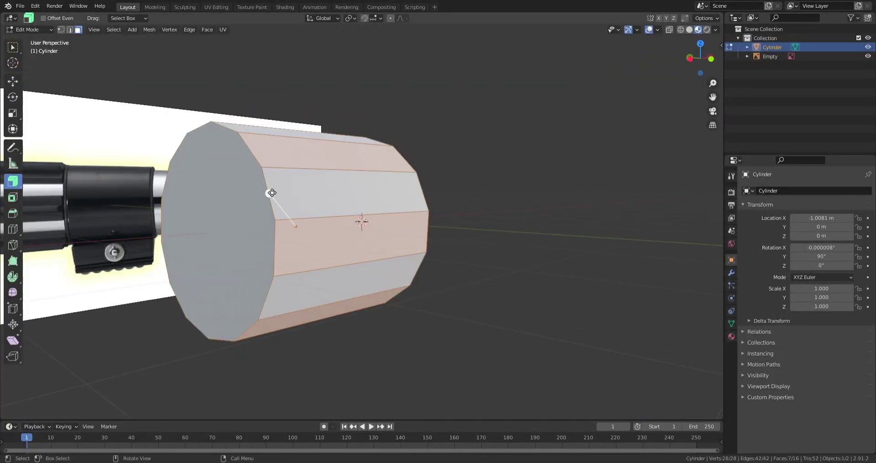
scroll(345, 203, down, 2)
- Resize the ridge faces along the cylinder and scale the selection along X
key(Escape)
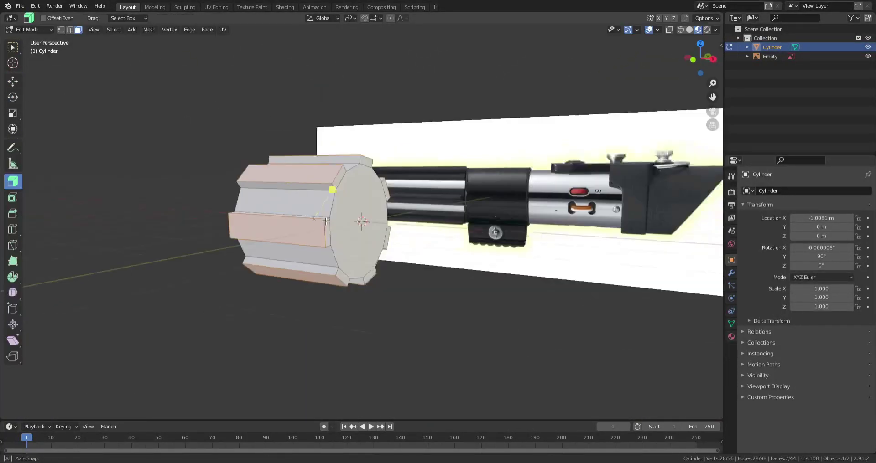
middle_drag(483, 222, 445, 194)
key(s)
key(x)
key(Escape)
- In front ortho view, place the moved geometry, then select the end face and a ring loop
key(KP_1)
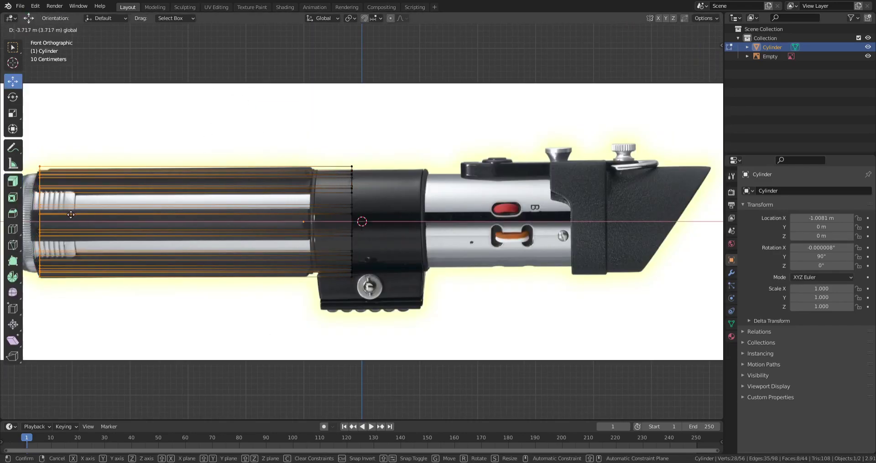
click(70, 215)
scroll(303, 256, up, 3)
middle_drag(293, 262, 303, 207)
alt+click(303, 206)
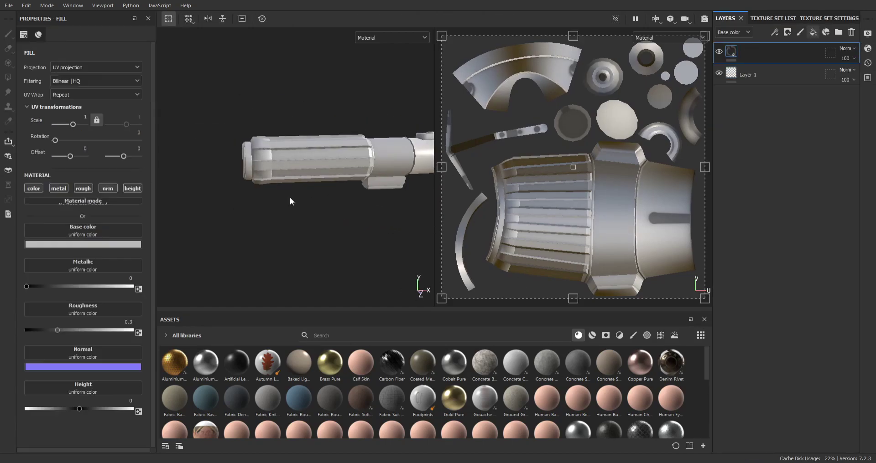
- Add a black mask to Fill layer 1 and inspect its base color in both views
scroll(291, 201, up, 2)
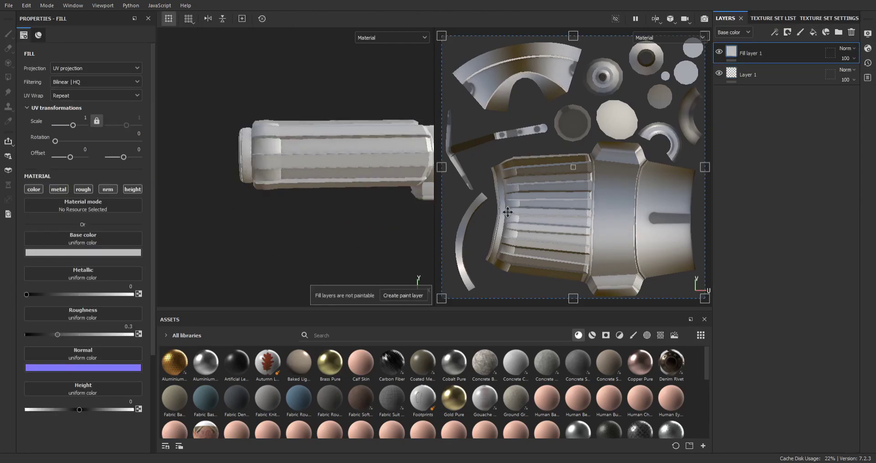
key(4)
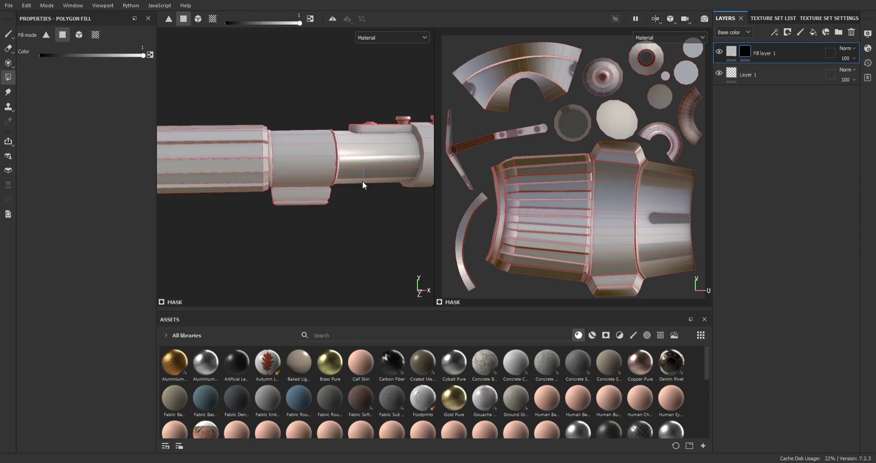
alt+drag(364, 185, 328, 94)
key(c)
scroll(642, 270, up, 3)
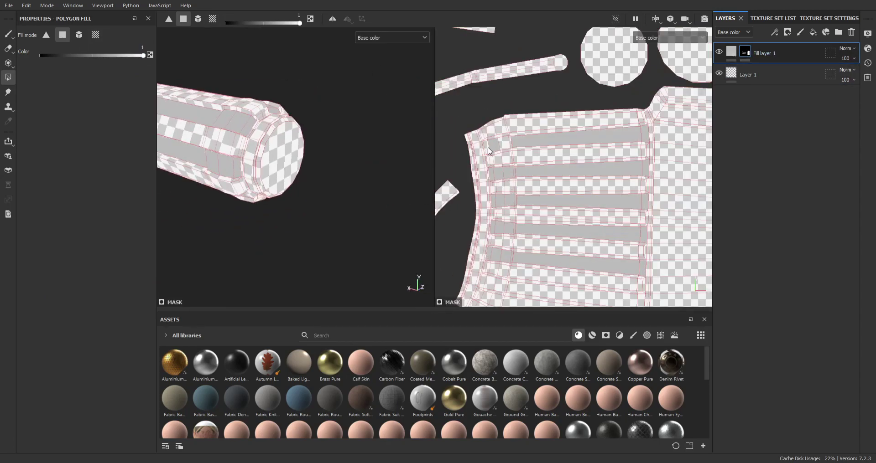
middle_drag(488, 151, 494, 96)
key(f)
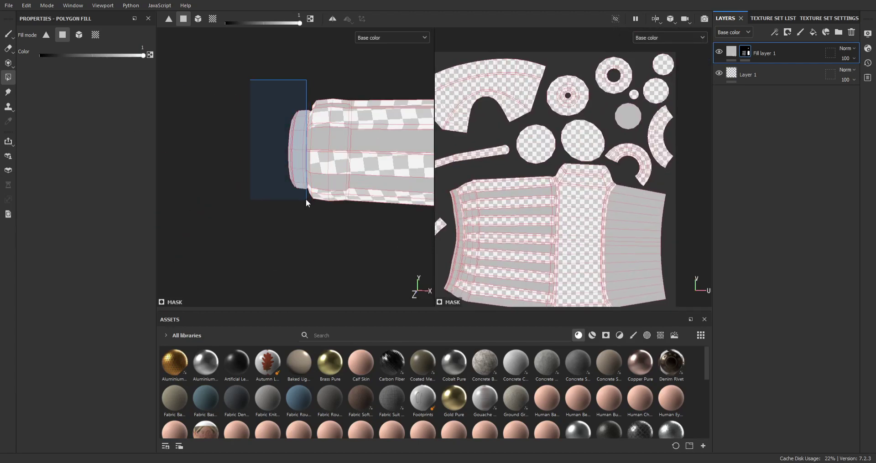
- Switch to the brush and toggle between full material and base color display
scroll(510, 255, up, 3)
scroll(518, 178, up, 2)
key(1)
key(m)
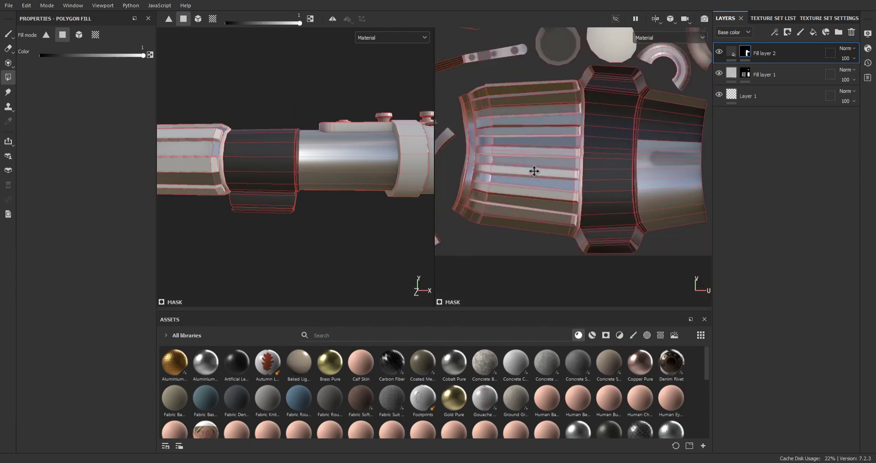
key(m)
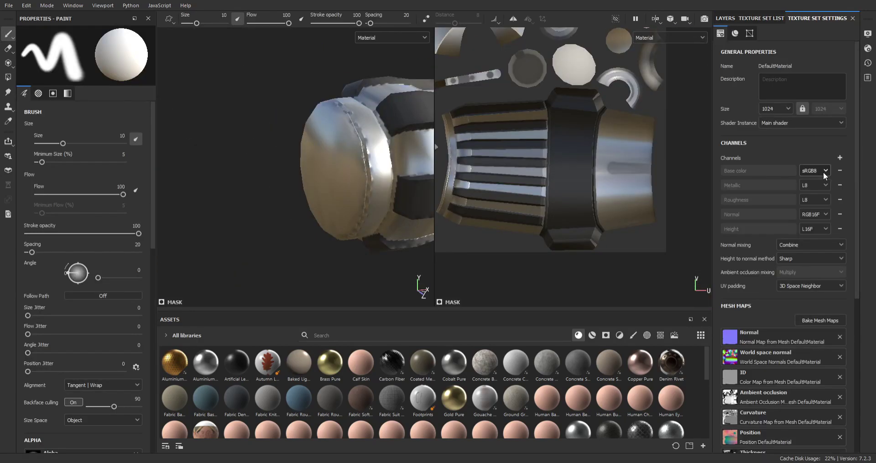
- Cycle the views through the baked maps to curvature, then add Fill layer 3 on top
key(b)
key(b)
key(b)
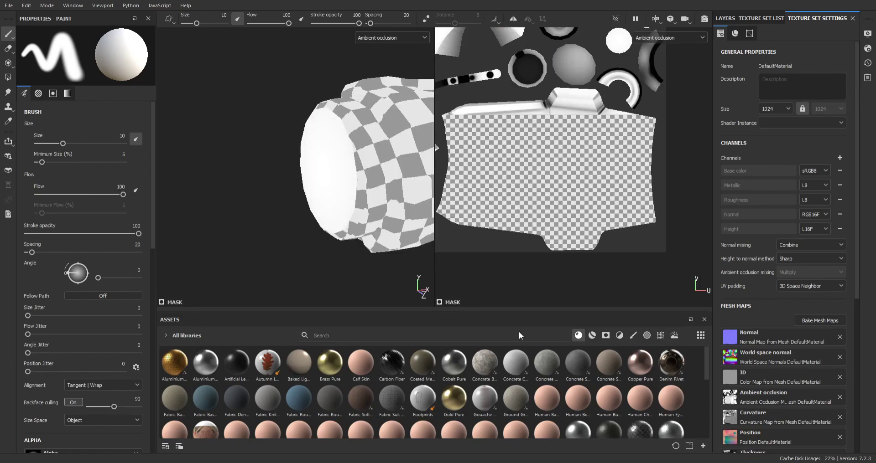
key(b)
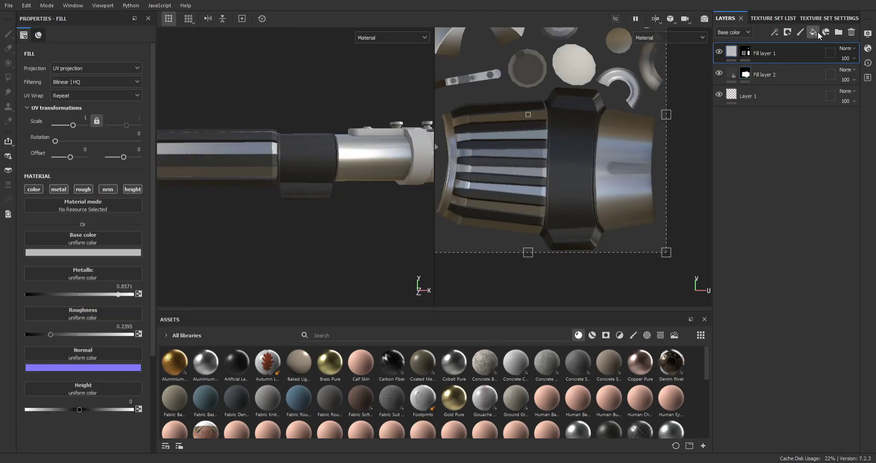
click(812, 32)
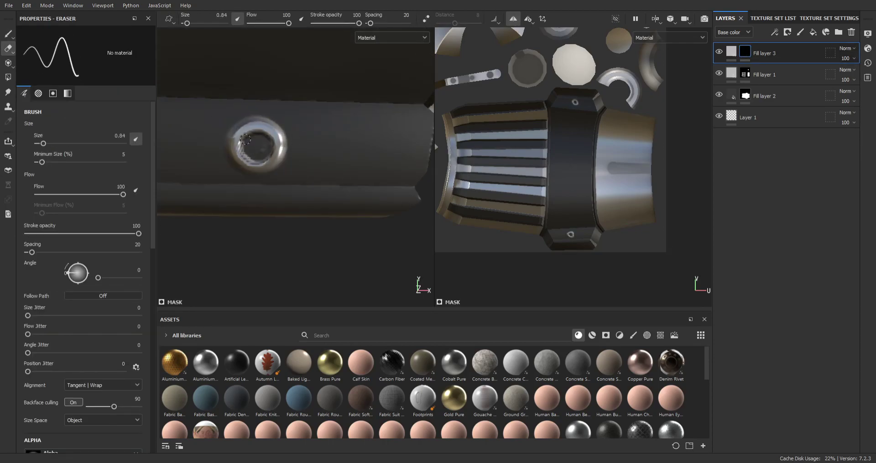
- Erase stray spots from Fill layer 3's mask while orbiting around the hilt
mouse_move(296, 182)
alt+mouse_down()
mouse_move(315, 214)
mouse_move(244, 155)
mouse_move(270, 140)
alt+mouse_up()
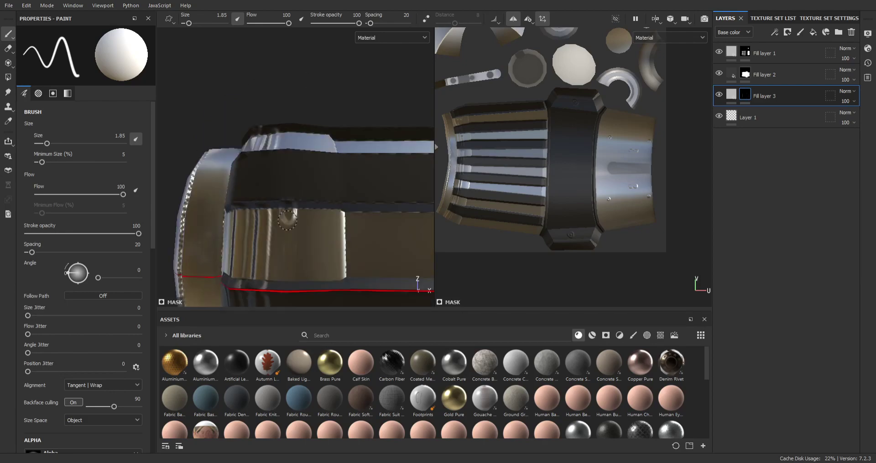
mouse_move(287, 221)
alt+mouse_down()
mouse_move(312, 129)
mouse_move(274, 164)
alt+mouse_up()
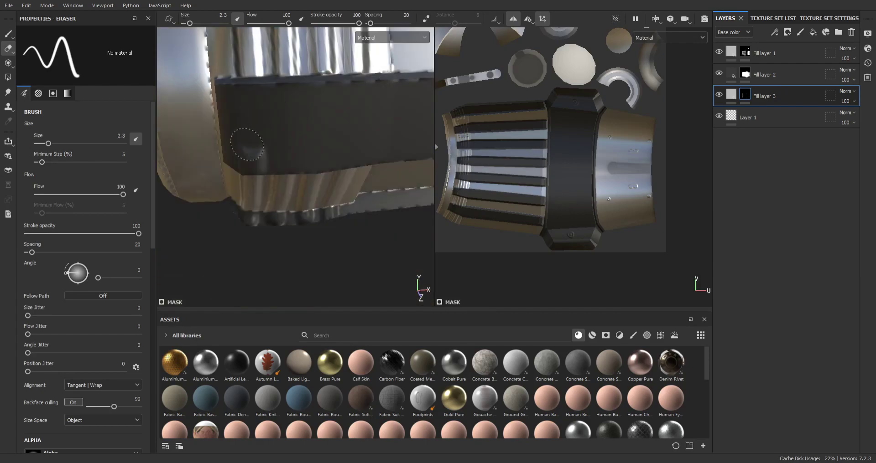
click(10, 47)
alt+drag(264, 132, 331, 181)
key(e)
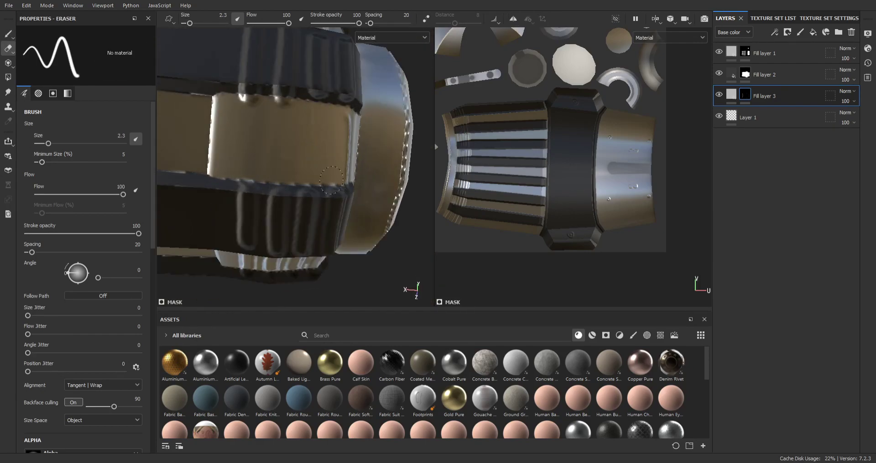
mouse_move(343, 73)
alt+mouse_down()
mouse_move(238, 120)
mouse_move(315, 186)
alt+mouse_up()
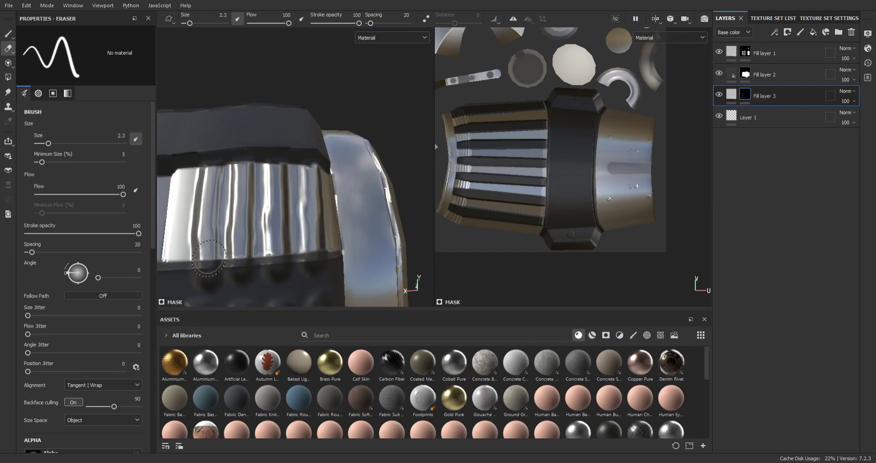
- Check the screw-dot mask from other angles, return to the brush, and frame the whole lightsaber
alt+drag(208, 258, 279, 150)
alt+drag(345, 179, 350, 119)
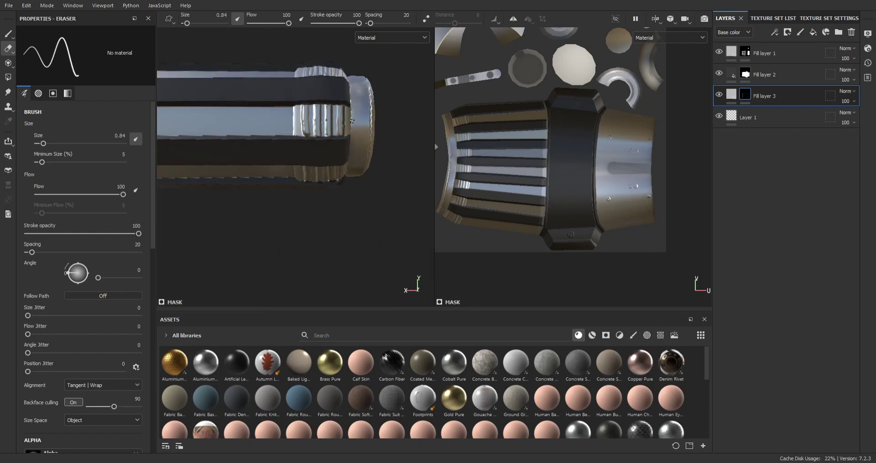
key(1)
key(f)
scroll(193, 93, up, 3)
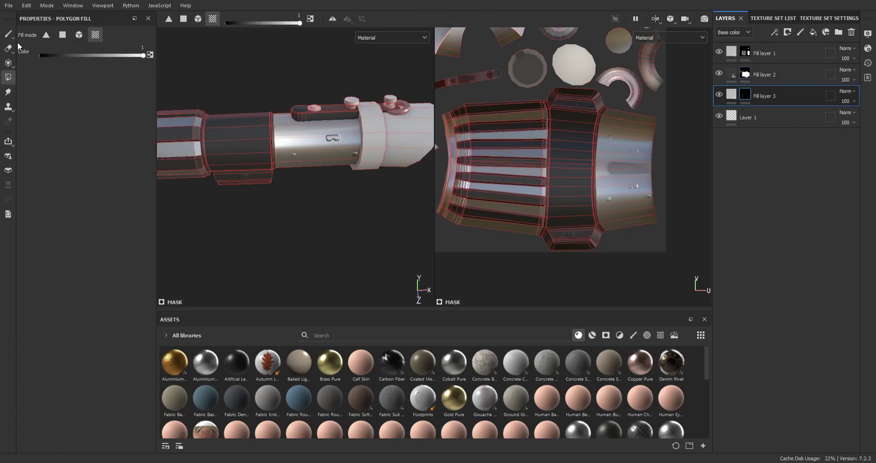
- Drop the Leather Rough smart material onto the hilt and open its mask settings
scroll(447, 391, down, 5)
drag(267, 378, 403, 144)
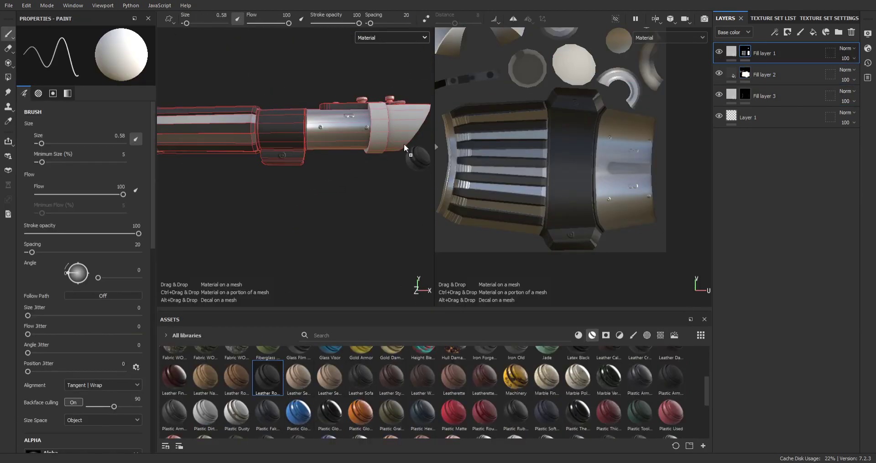
click(742, 145)
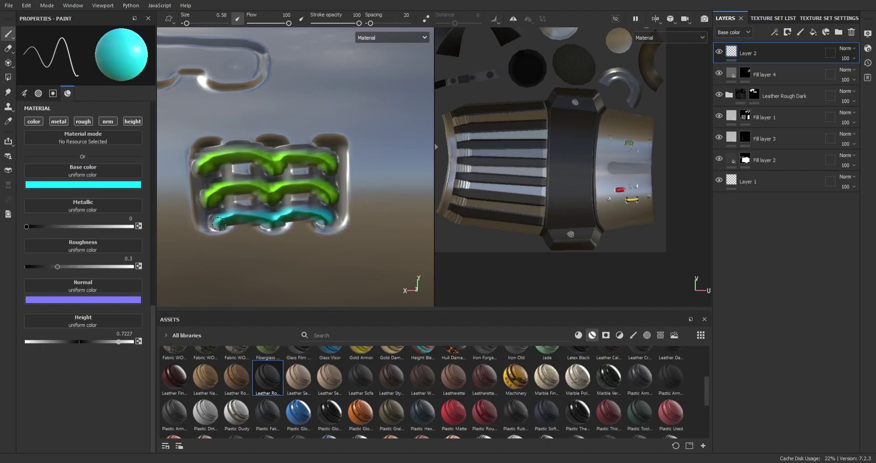
- Zoom the 3D view of the hilt
scroll(219, 223, down, 5)
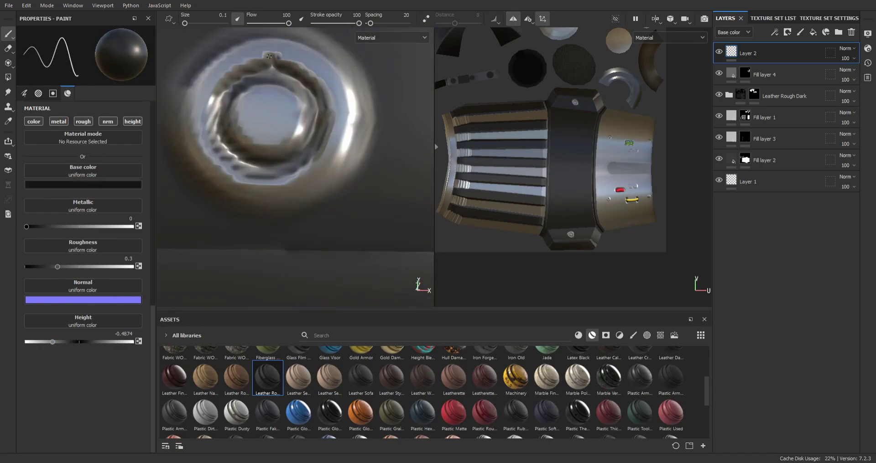